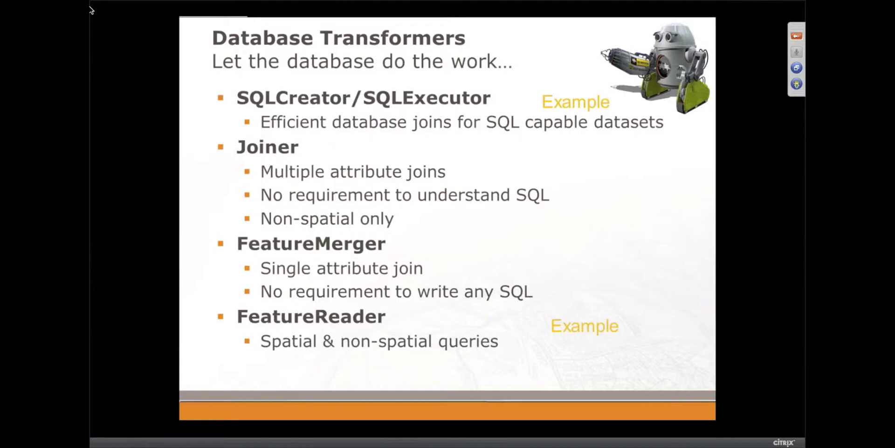
Close 3.SQL_Executor.fmw without saving and open 3b.FeatureReaderExample.fmw from Recent Files.
key("alt+Tab")
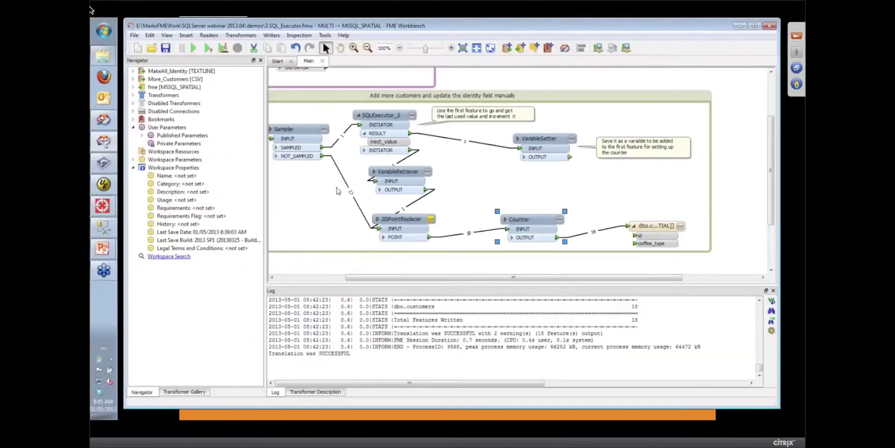
left_click(323, 61)
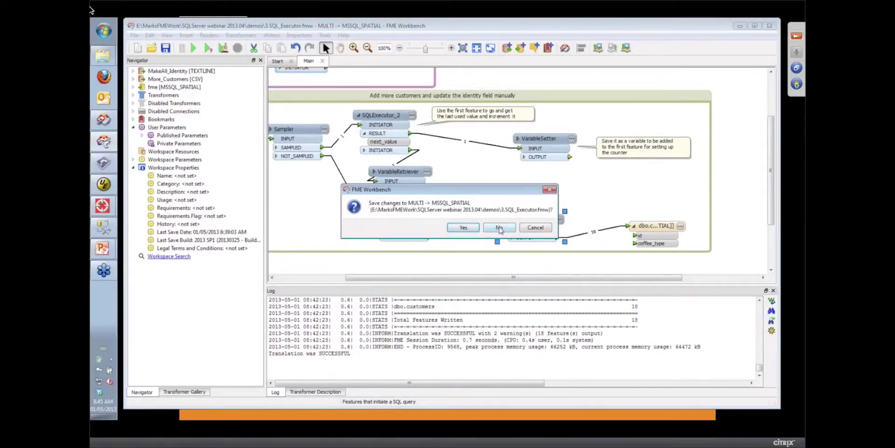
left_click(499, 228)
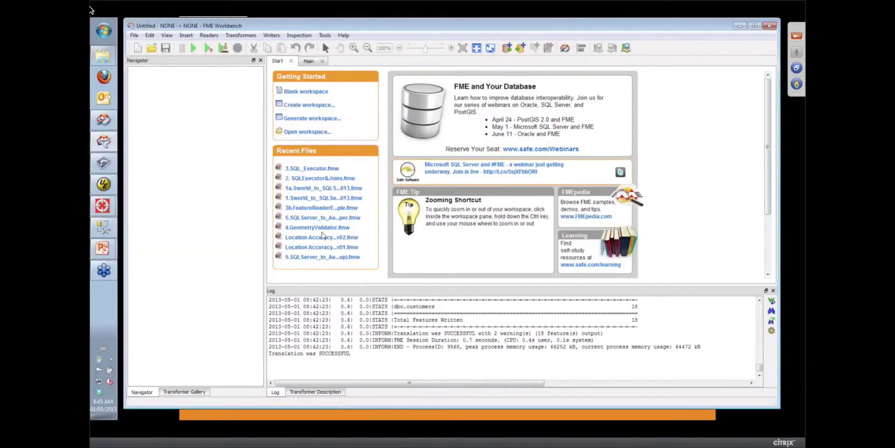
left_click(320, 207)
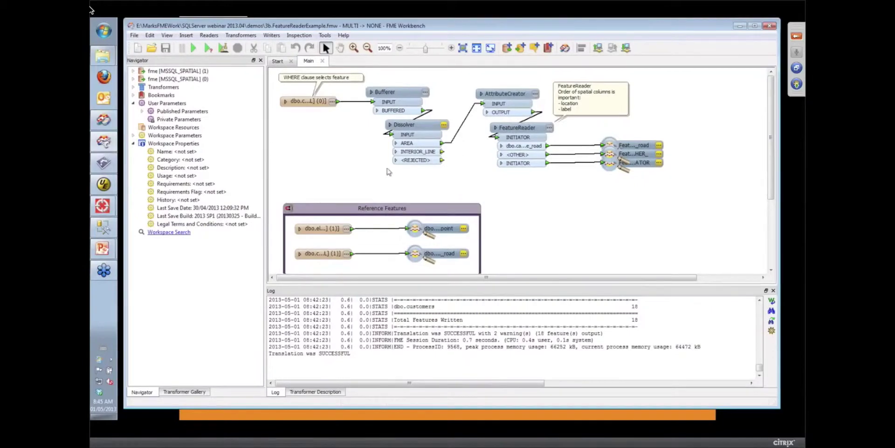
Select the dbo.cambridge_road reader feature type that feeds the Bufferer and Dissolver.
left_click(313, 107)
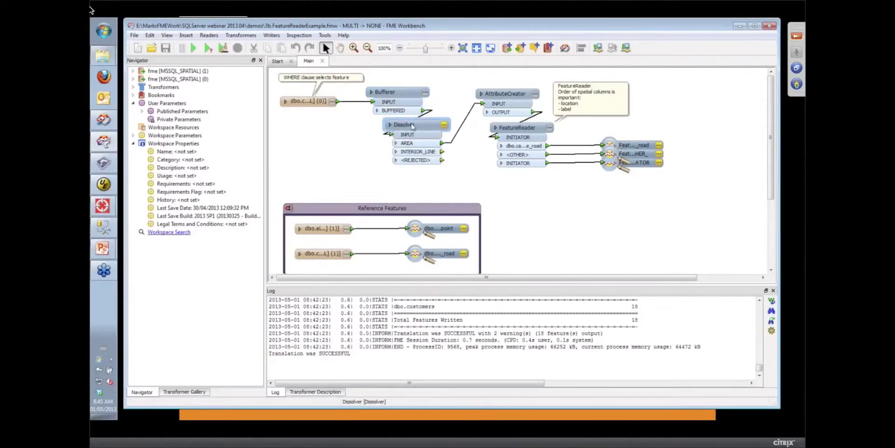
mouse_move(413, 126)
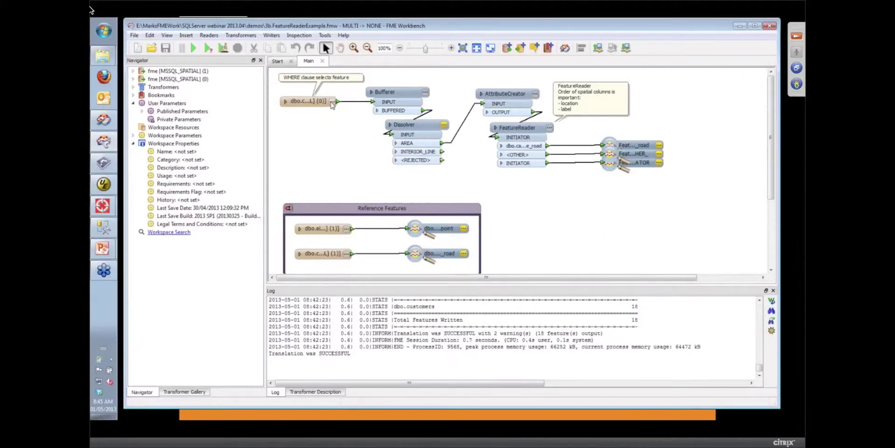
Confirm dbo.cambridge_road's WHERE Clause reads name = 'Oak Tree Avenue', then cancel its properties.
double_click(331, 101)
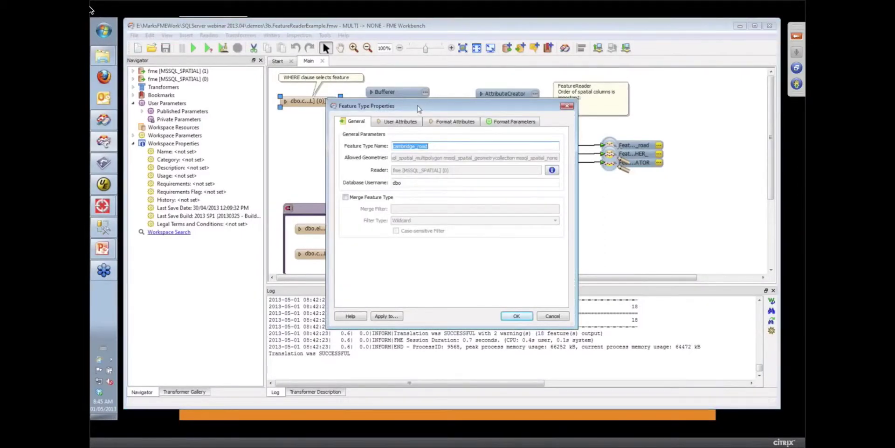
left_click_drag(418, 106, 383, 124)
left_click(491, 133)
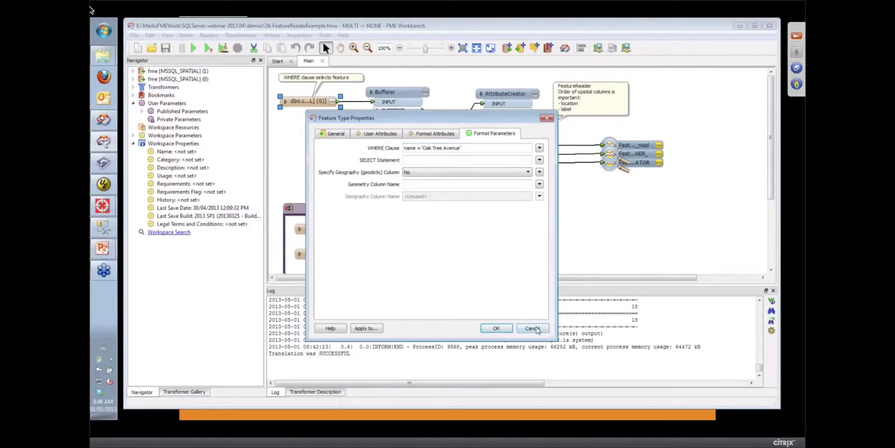
left_click(532, 329)
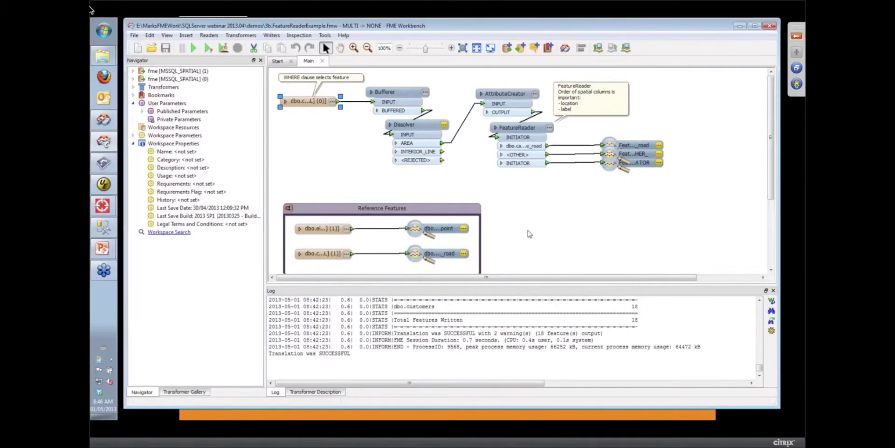
Step through the FeatureReader wizard, keeping the CONTAINS spatial test, and finish.
left_click(550, 129)
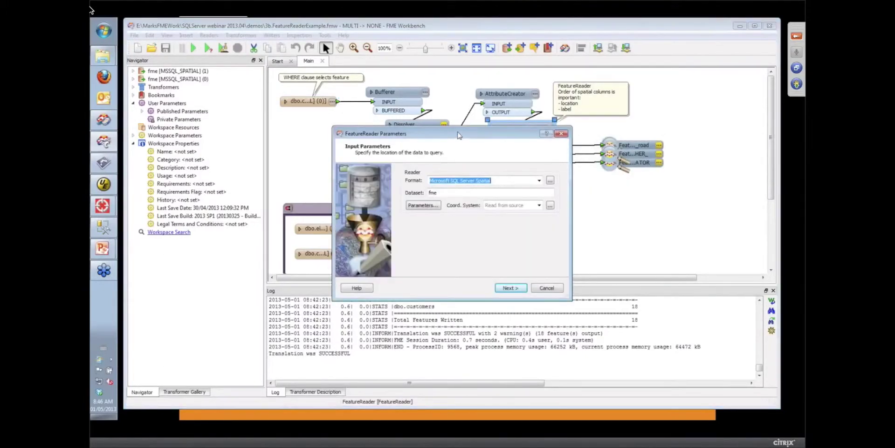
left_click_drag(459, 136, 432, 86)
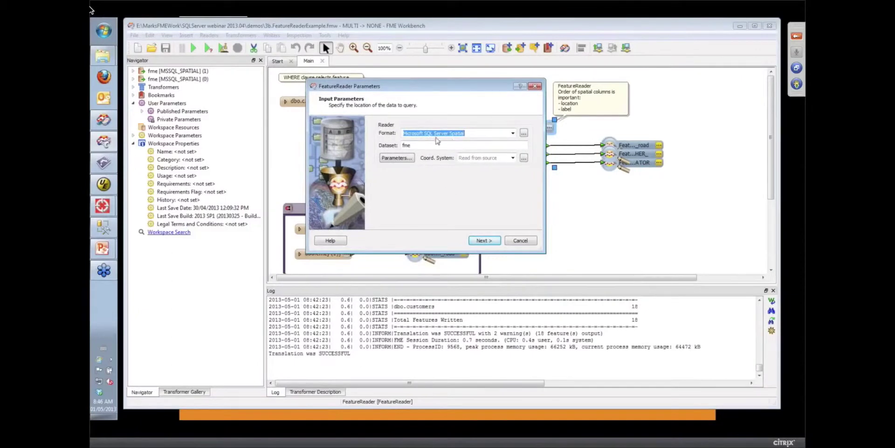
left_click(484, 240)
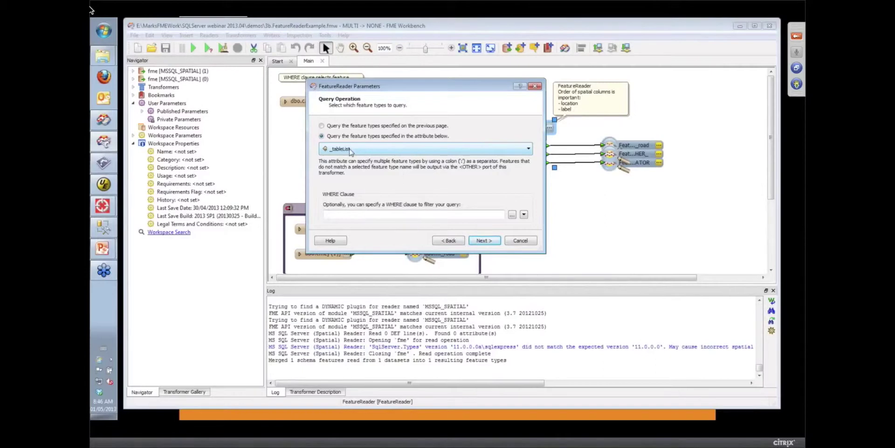
left_click(483, 241)
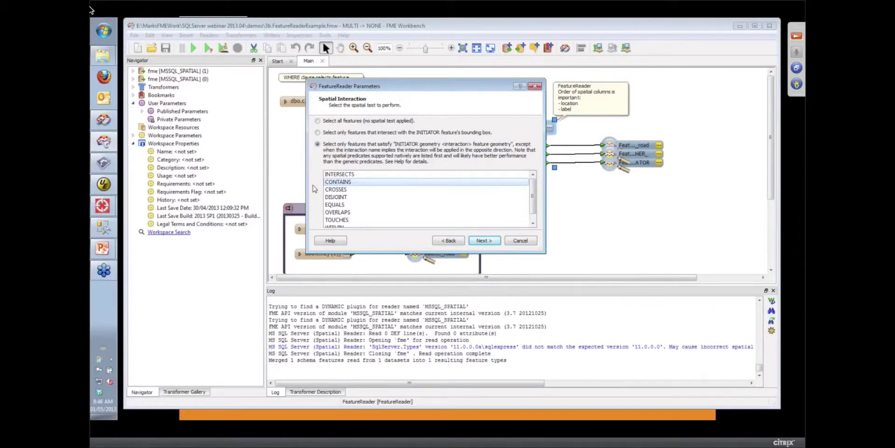
left_click(492, 242)
left_click(492, 241)
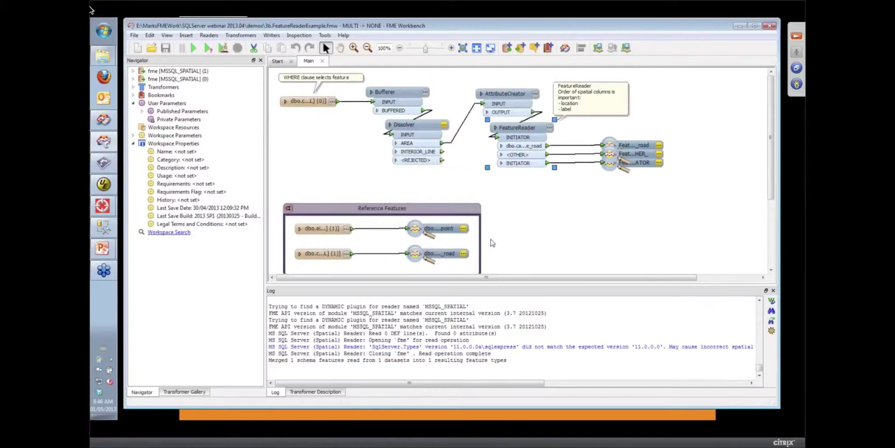
Run the workspace and zoom into the View 4 map in Data Inspector.
left_click(194, 47)
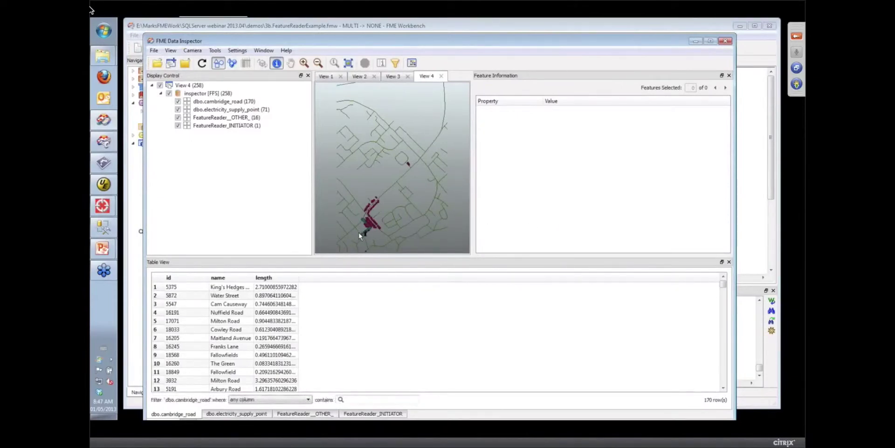
scroll(363, 235, "up", 2)
scroll(363, 239, "up", 5)
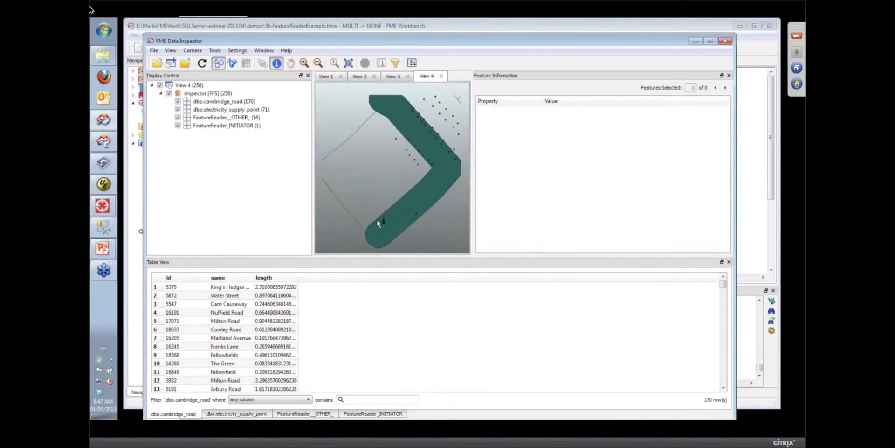
Display only the dbo.cambridge_road layer and draw its road lines in red.
left_click(169, 93)
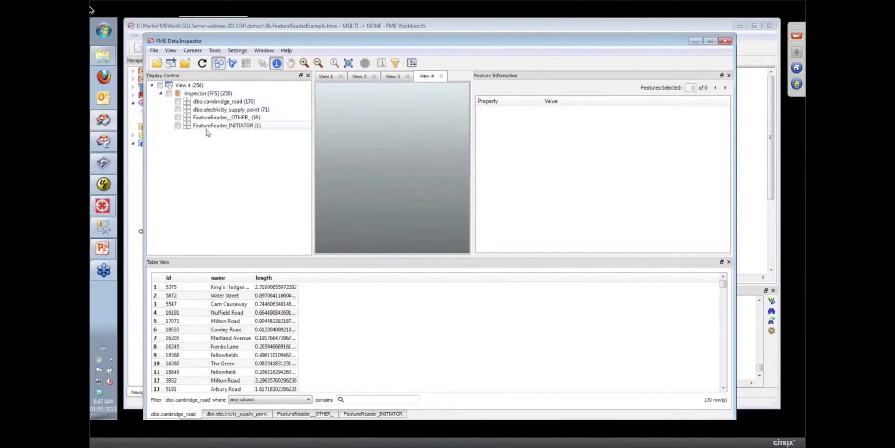
left_click(177, 102)
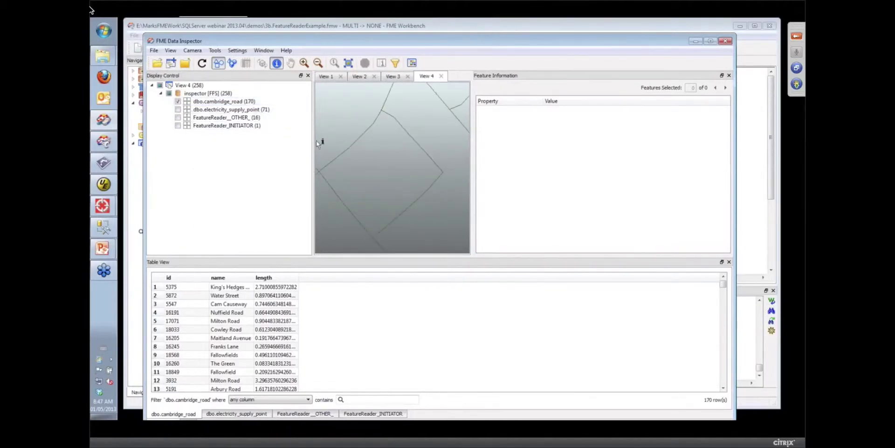
double_click(187, 102)
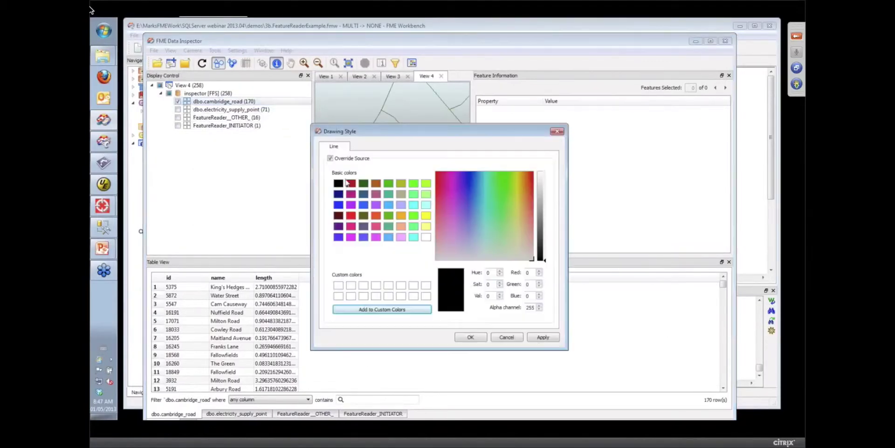
left_click(351, 215)
left_click(470, 337)
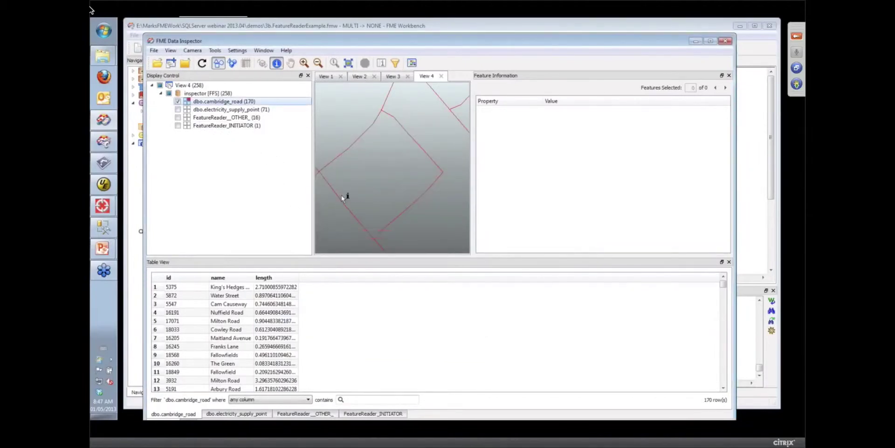
Select Oak Tree Avenue, show FeatureReader_INITIATOR's buffer and hide dbo.electricity_supply_point.
left_click(427, 154)
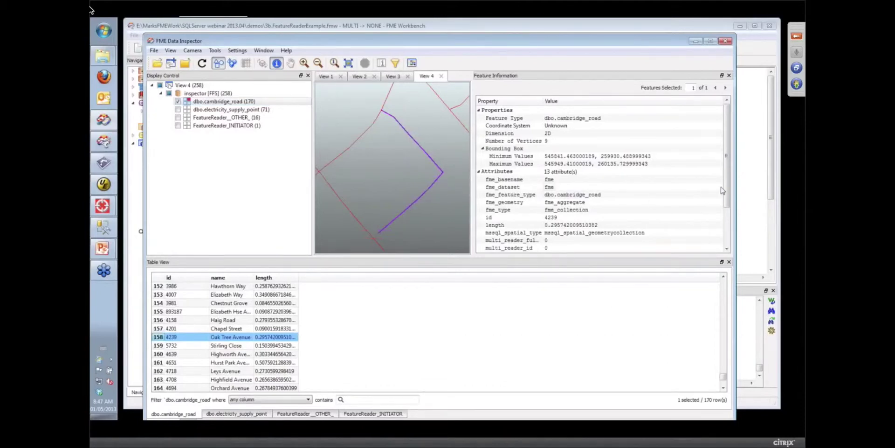
left_click_drag(727, 189, 727, 227)
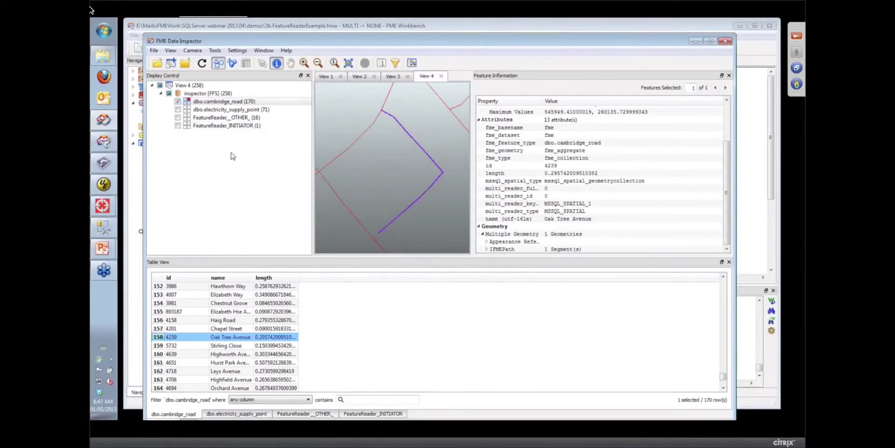
left_click(178, 125)
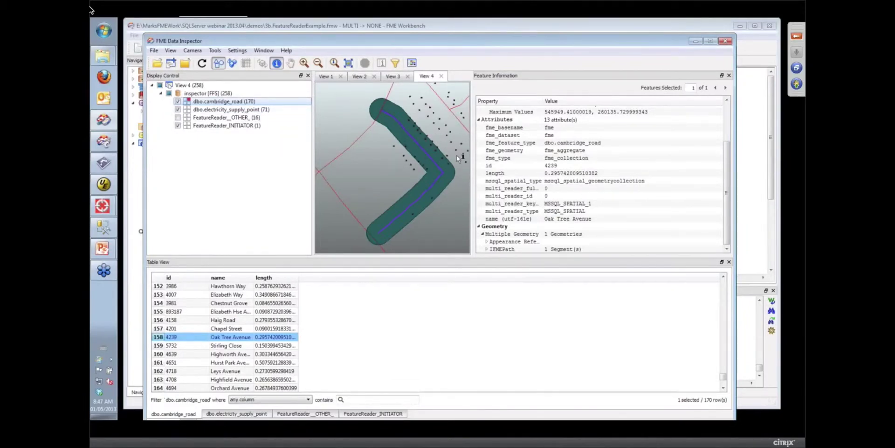
left_click(177, 110)
Draw the FeatureReader_OTHER_ points in bright green.
double_click(188, 118)
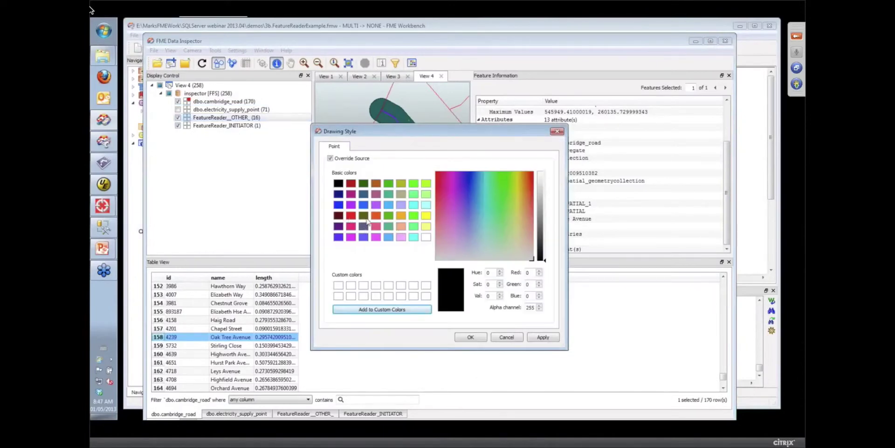
left_click(414, 216)
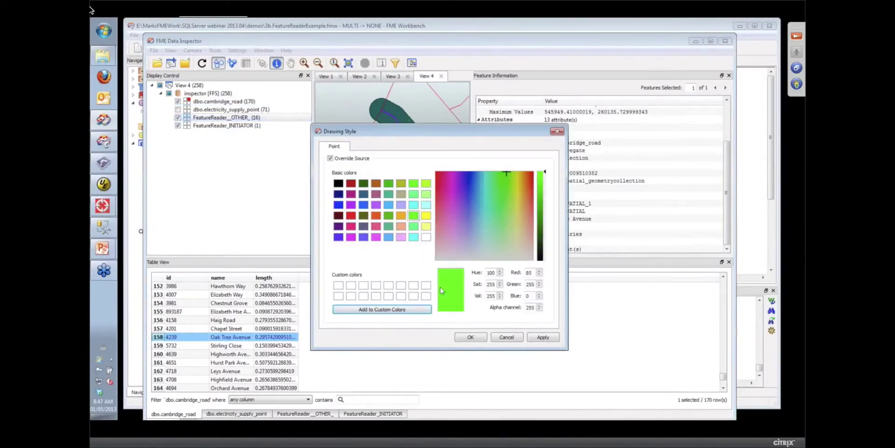
left_click(471, 337)
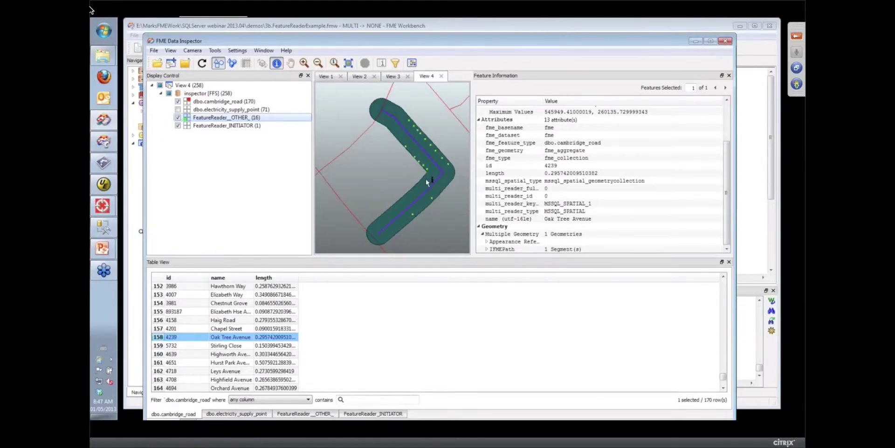
Bring the FME Workbench window with 3b.FeatureReaderExample.fmw back in front of Data Inspector.
left_click(532, 29)
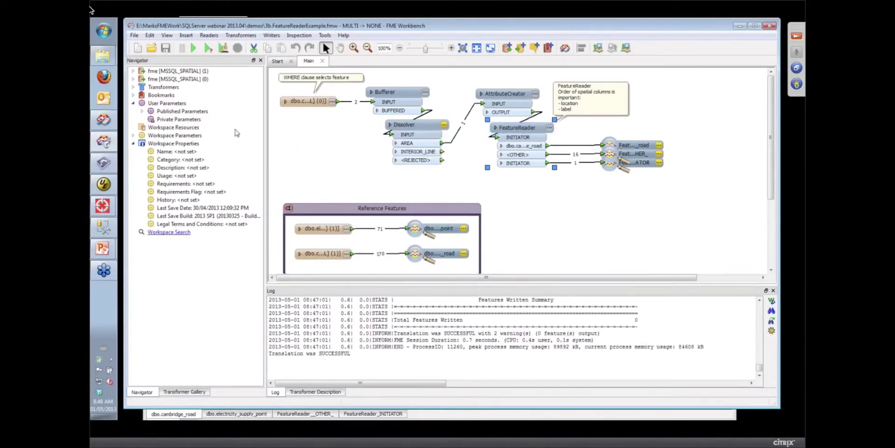
Expand Transformers and FeatureReader in the Navigator to show Spatial Interaction CONTAINS and Enable Cache: No.
left_click(134, 88)
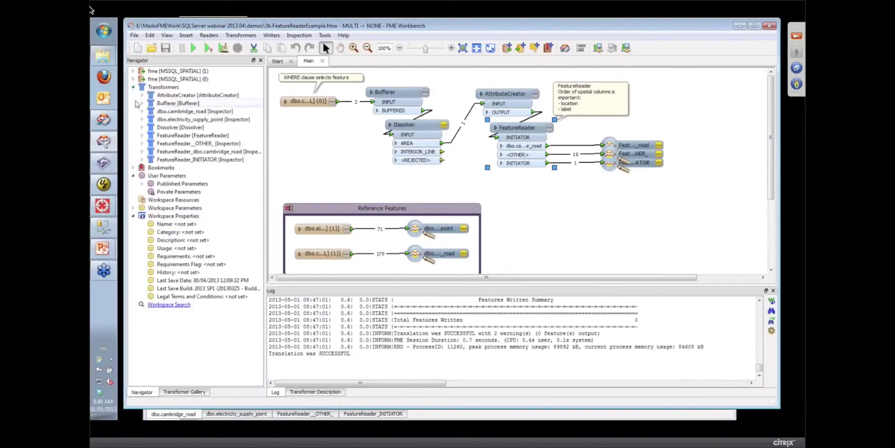
left_click(143, 136)
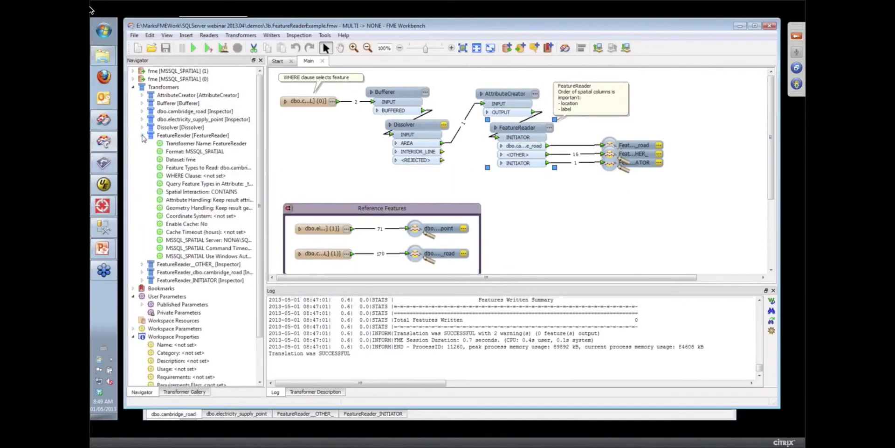
left_click(173, 227)
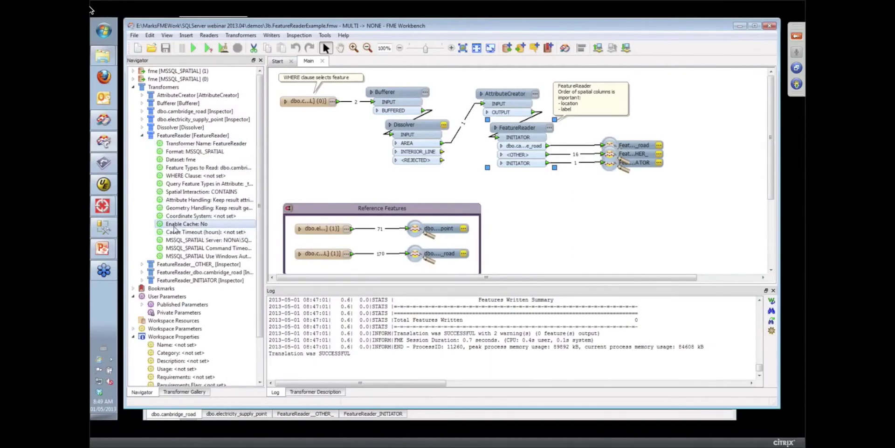